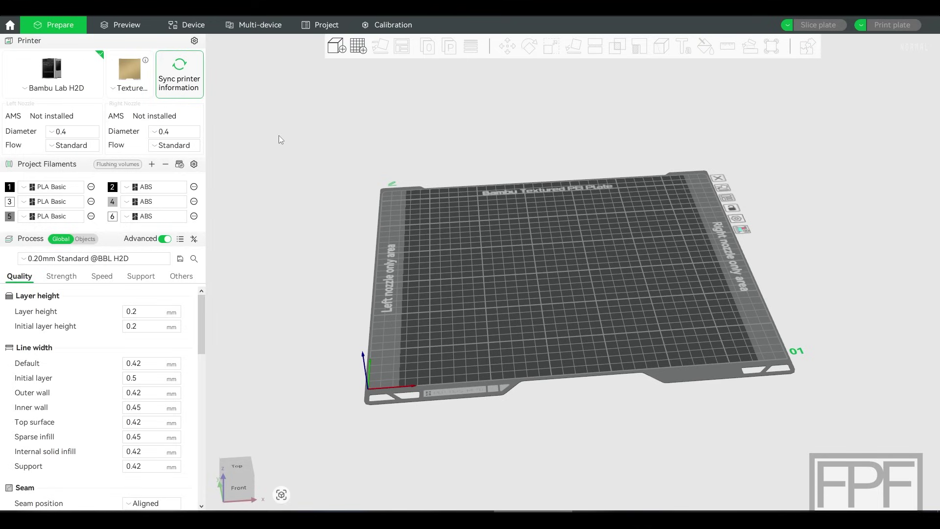
{"action": "left_click_drag", "start_coordinate": [278, 135], "coordinate": [276, 136]}
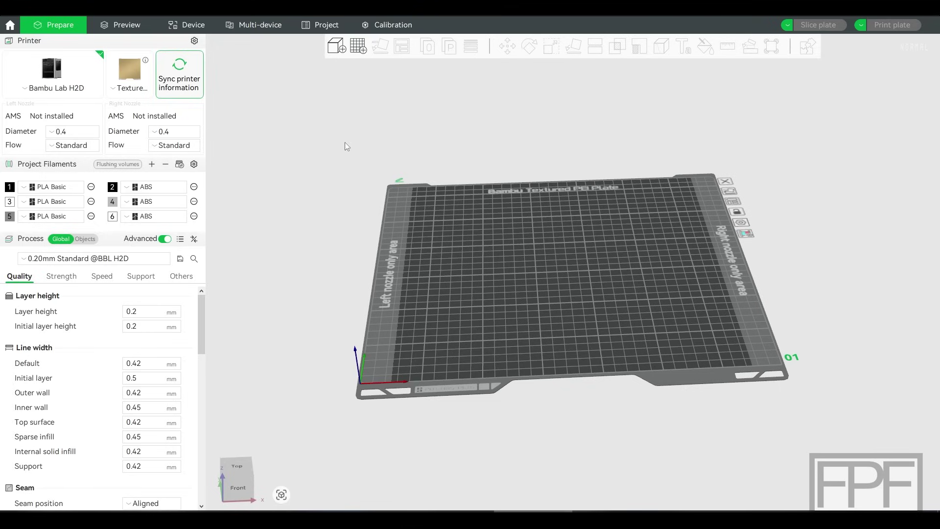
{"action": "left_click_drag", "start_coordinate": [337, 157], "coordinate": [334, 154]}
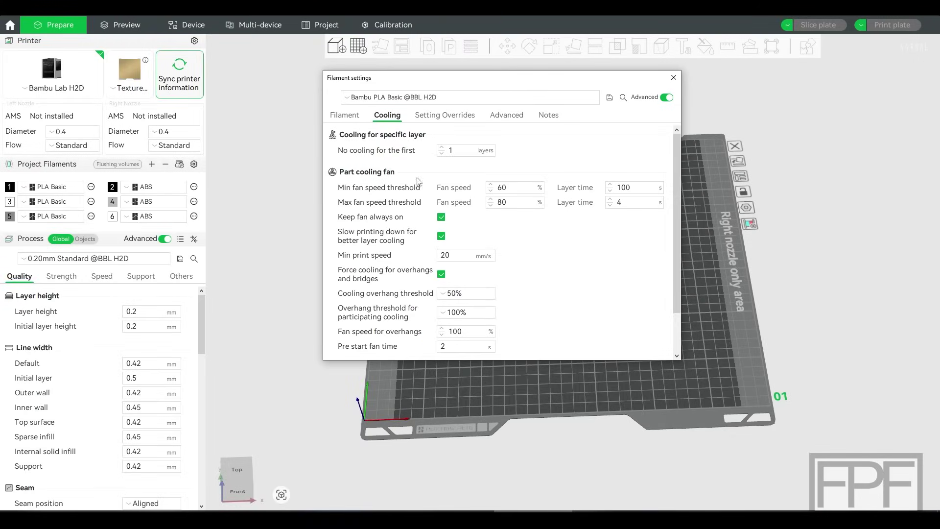
{"action": "scroll", "coordinate": [660, 176], "scroll_direction": "down", "scroll_amount": 2}
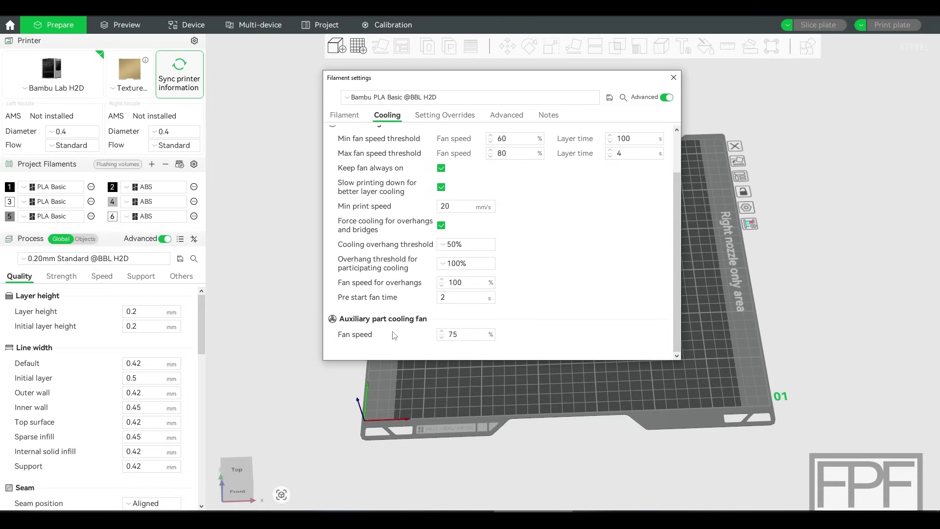
{"action": "left_click_drag", "start_coordinate": [673, 275], "coordinate": [683, 299]}
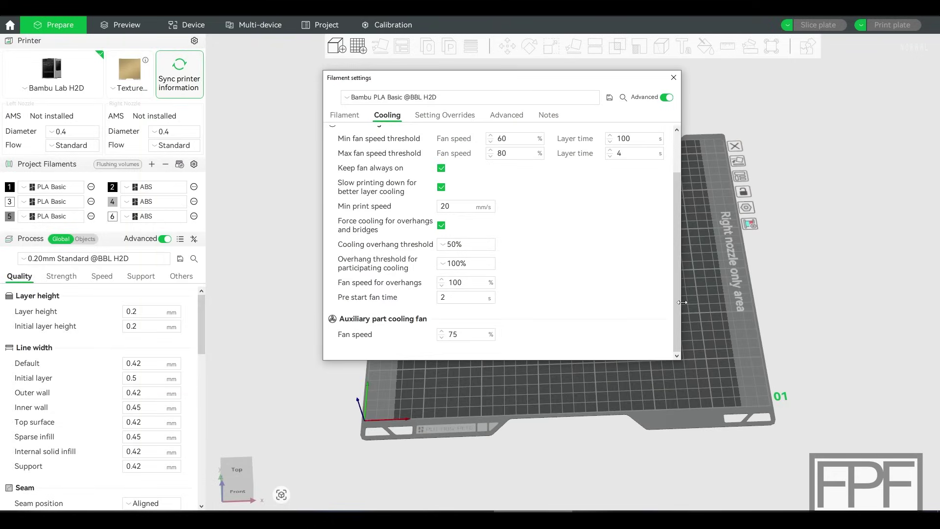
{"action": "scroll", "coordinate": [679, 295], "scroll_direction": "up", "scroll_amount": 1}
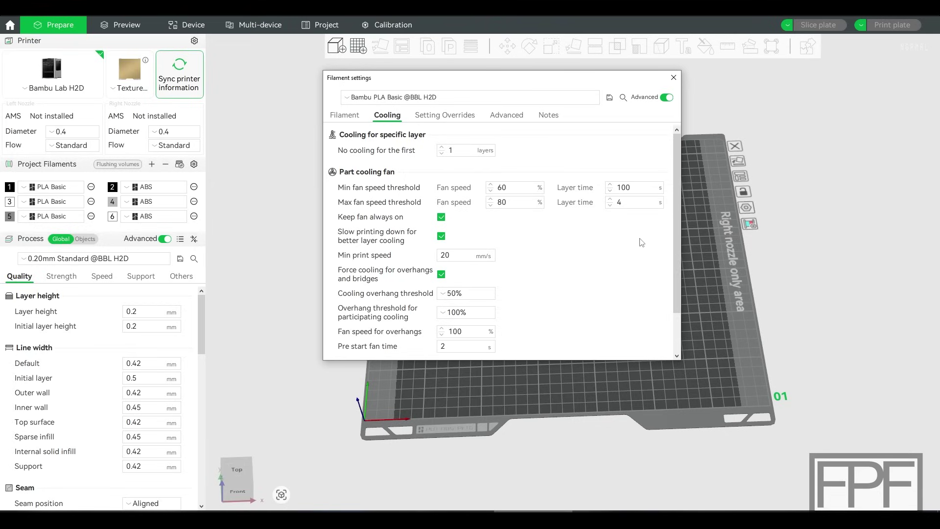
{"action": "left_click_drag", "start_coordinate": [517, 82], "coordinate": [525, 88]}
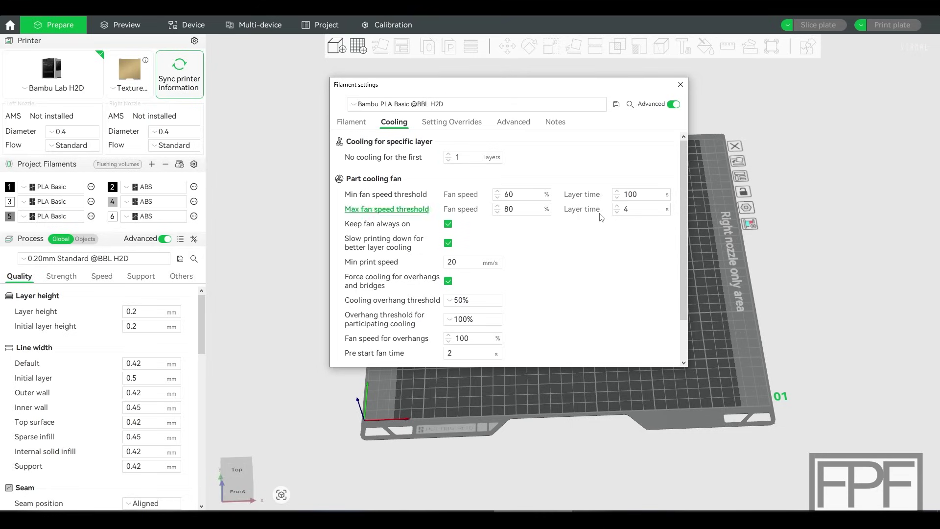
{"action": "scroll", "coordinate": [685, 208], "scroll_direction": "down", "scroll_amount": 1}
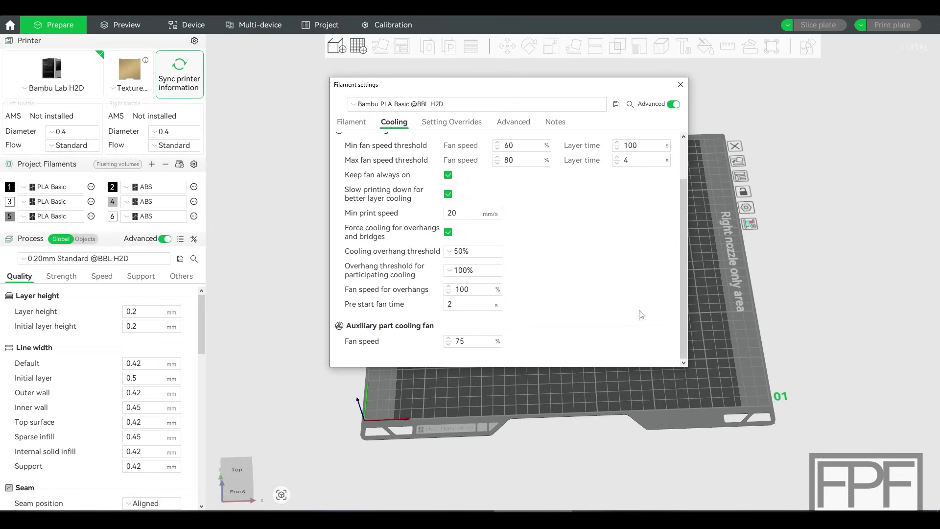
{"action": "scroll", "coordinate": [430, 262], "scroll_direction": "up", "scroll_amount": 1}
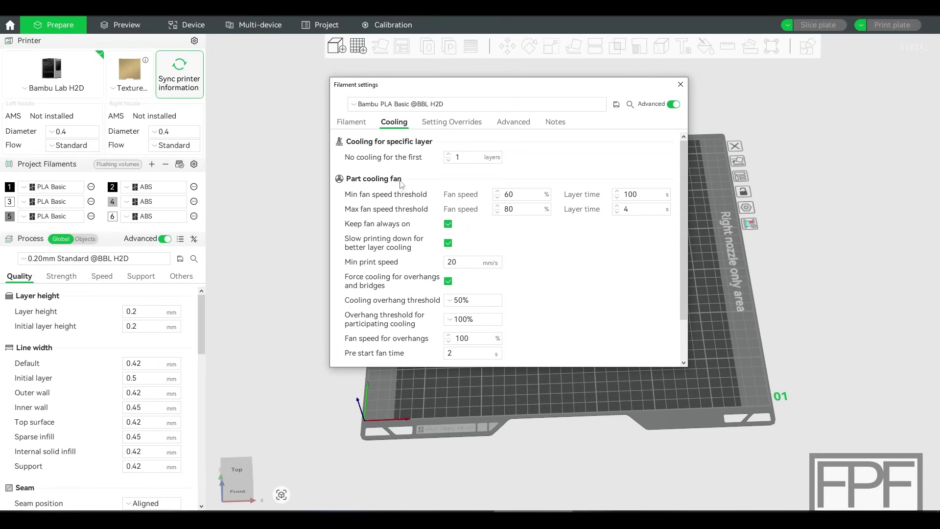
{"action": "scroll", "coordinate": [414, 208], "scroll_direction": "down", "scroll_amount": 1}
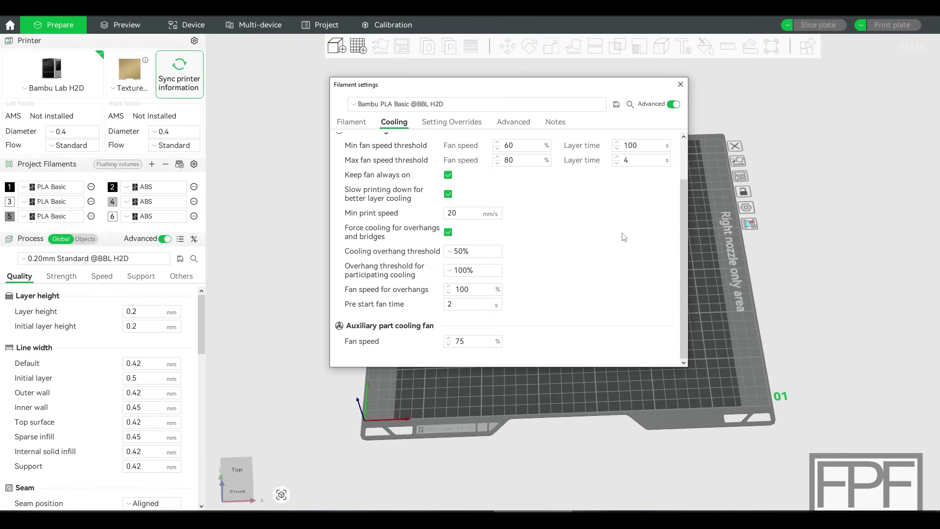
{"action": "scroll", "coordinate": [683, 255], "scroll_direction": "up", "scroll_amount": 1}
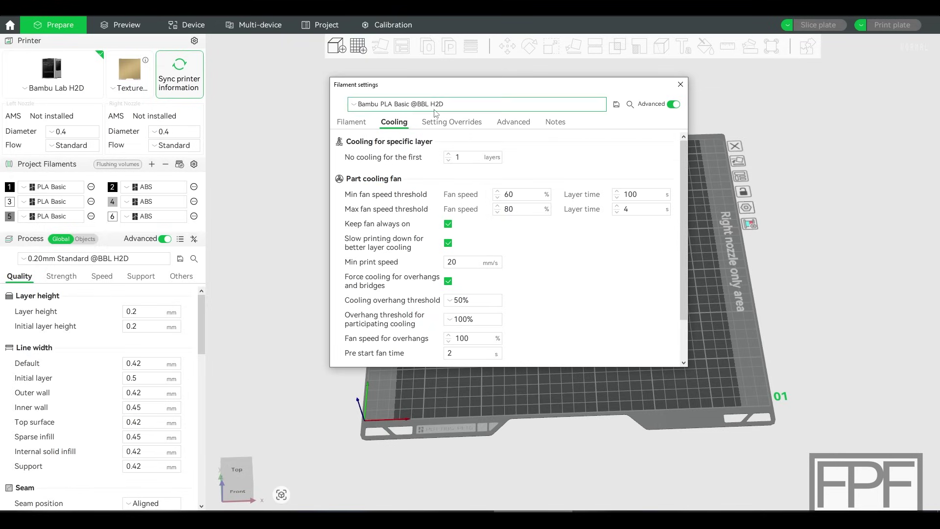
Check the Setting Overrides and Advanced G-code tabs, then close the filament settings
{"action": "left_click", "coordinate": [455, 121]}
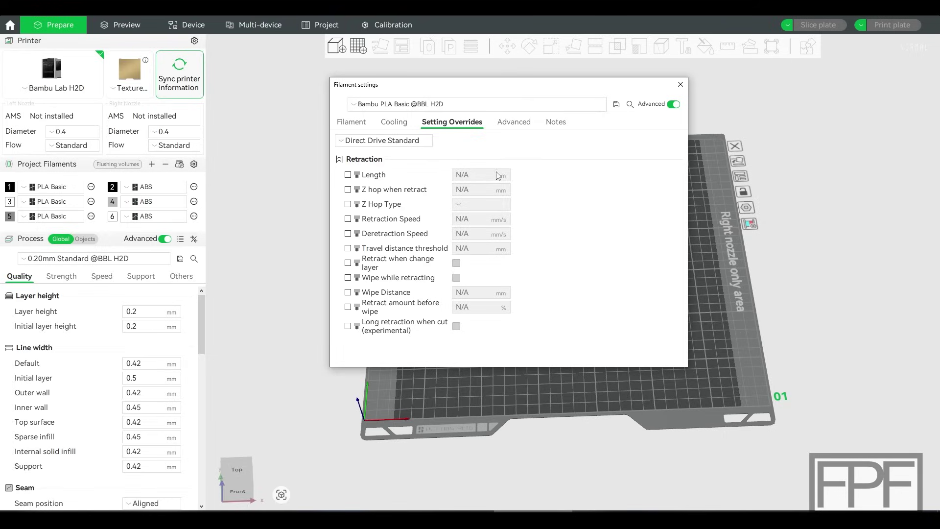
{"action": "left_click", "coordinate": [514, 122]}
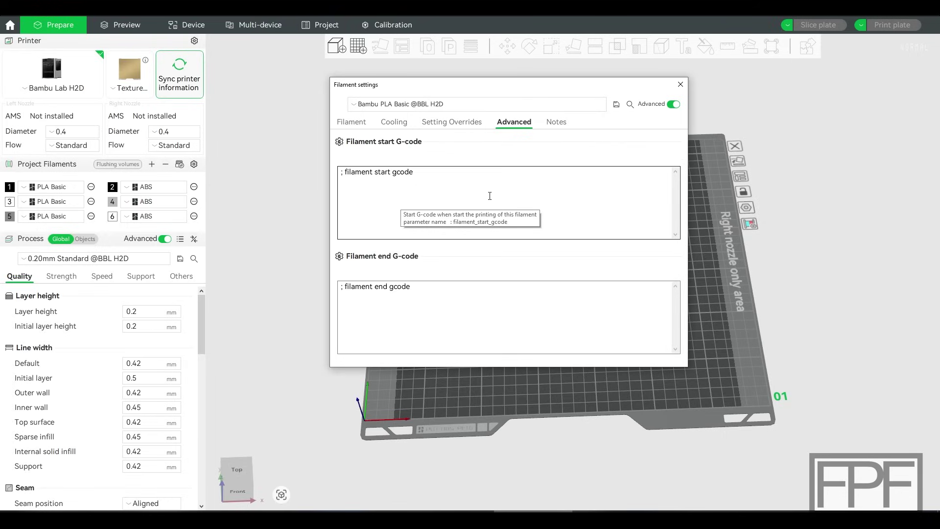
{"action": "left_click_drag", "start_coordinate": [454, 86], "coordinate": [445, 85]}
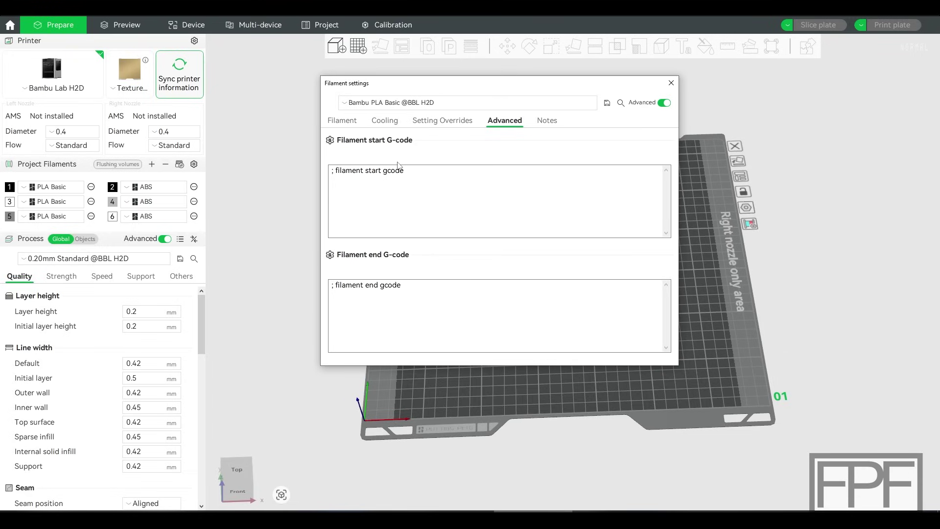
{"action": "left_click_drag", "start_coordinate": [427, 90], "coordinate": [421, 91]}
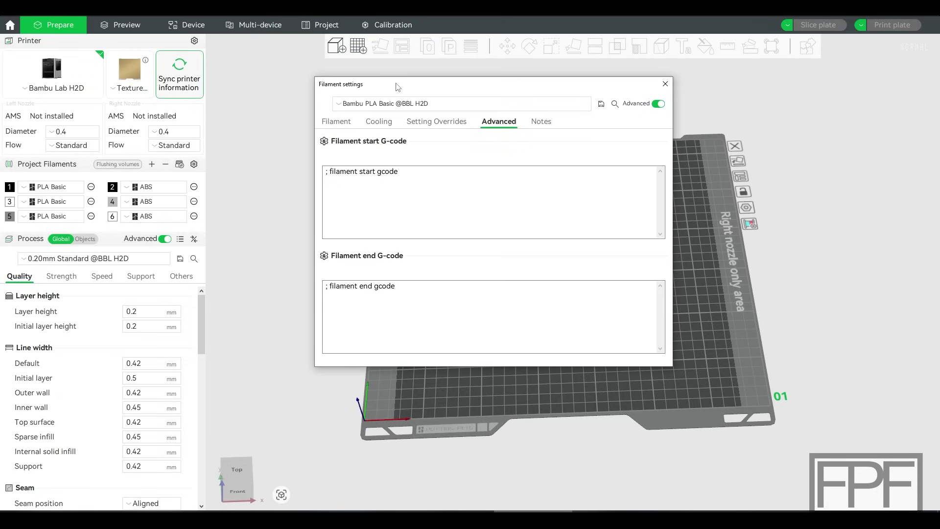
{"action": "left_click_drag", "start_coordinate": [398, 86], "coordinate": [406, 87]}
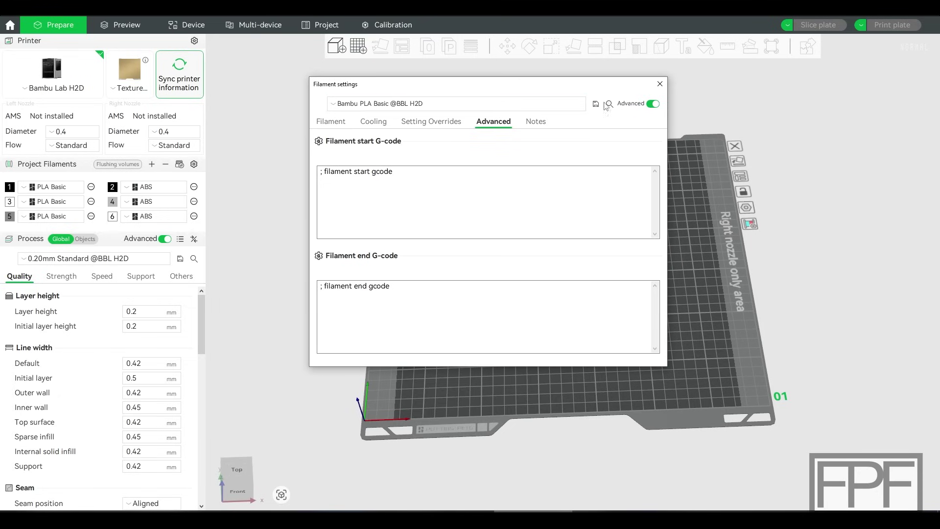
{"action": "left_click", "coordinate": [660, 84]}
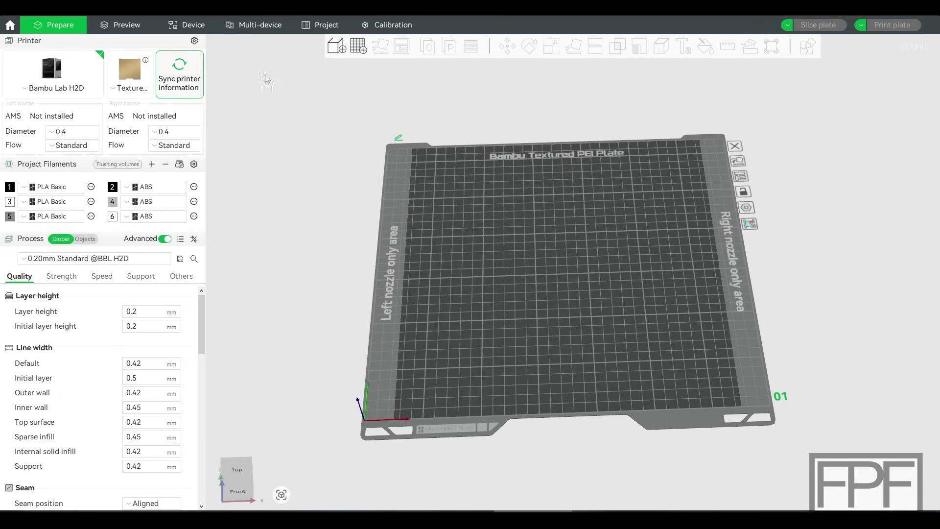
Enable Air filtration enhancement for the Bambu Lab H2D 0.4 nozzle printer preset
{"action": "left_click", "coordinate": [96, 62]}
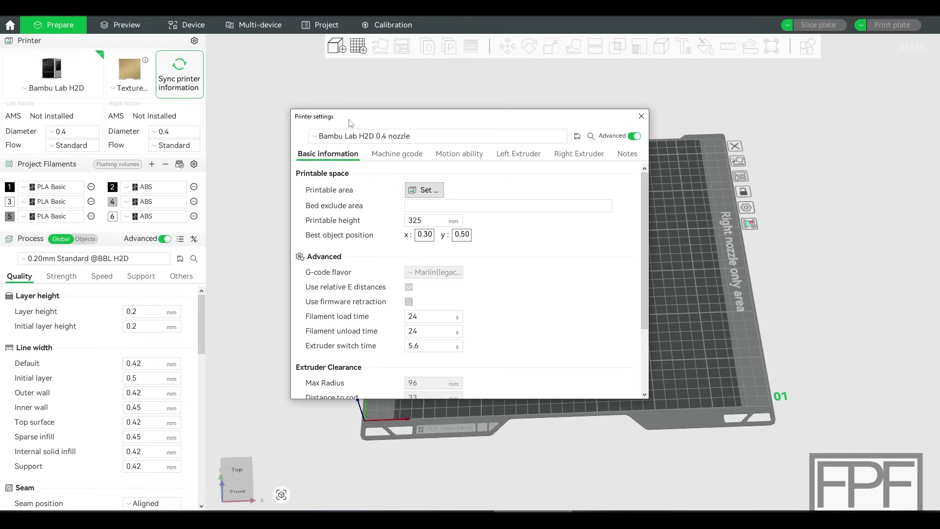
{"action": "left_click_drag", "start_coordinate": [348, 120], "coordinate": [342, 106]}
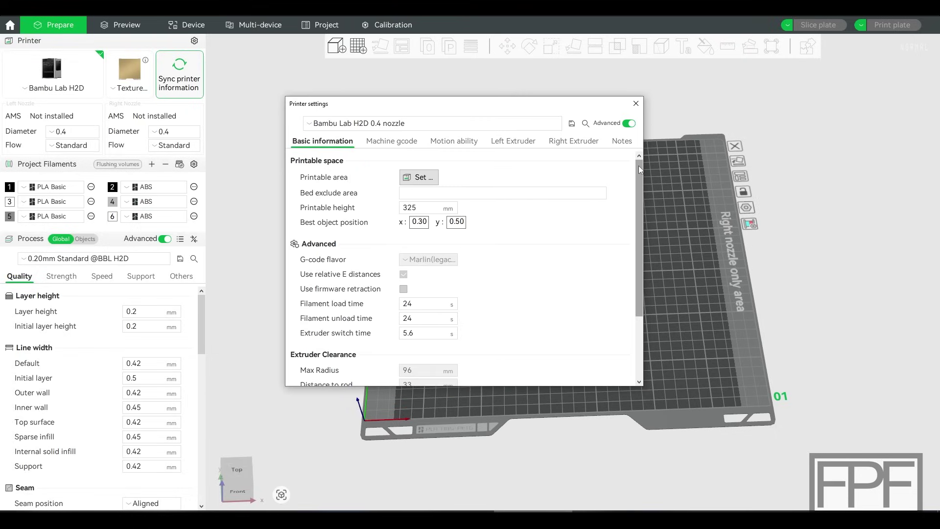
{"action": "left_click_drag", "start_coordinate": [491, 103], "coordinate": [499, 77]}
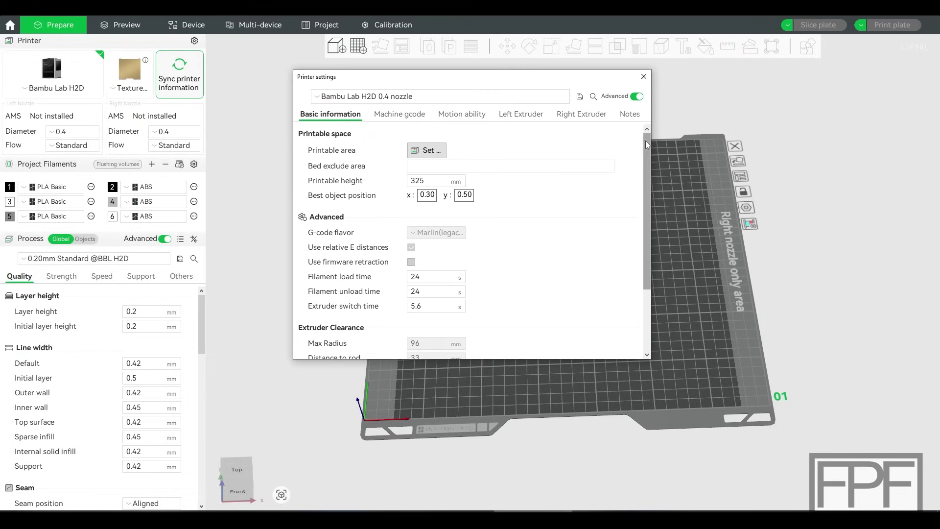
{"action": "left_click_drag", "start_coordinate": [646, 140], "coordinate": [647, 236]}
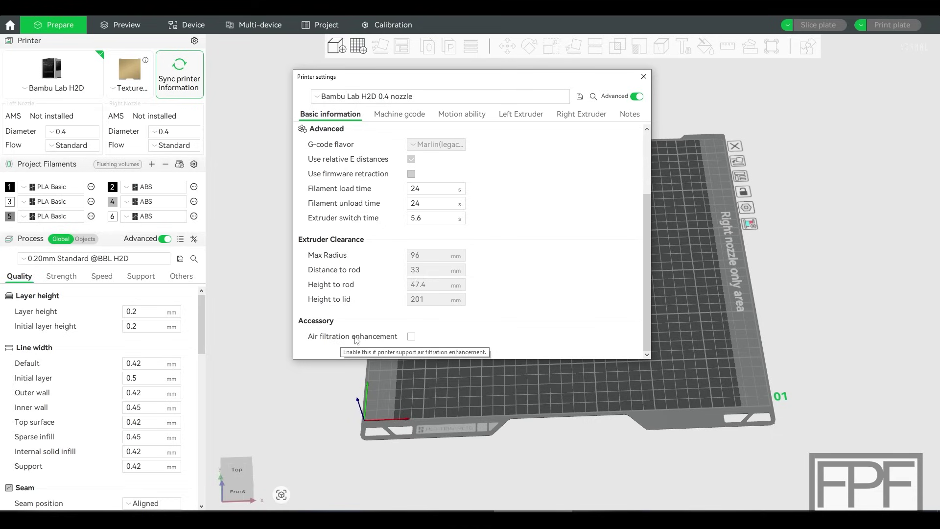
{"action": "left_click_drag", "start_coordinate": [391, 77], "coordinate": [376, 74]}
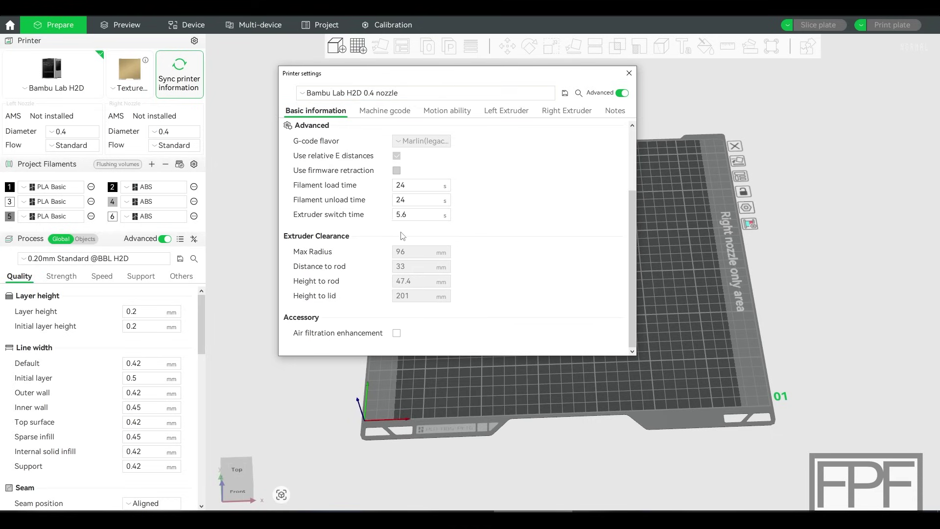
{"action": "left_click_drag", "start_coordinate": [426, 76], "coordinate": [417, 80]}
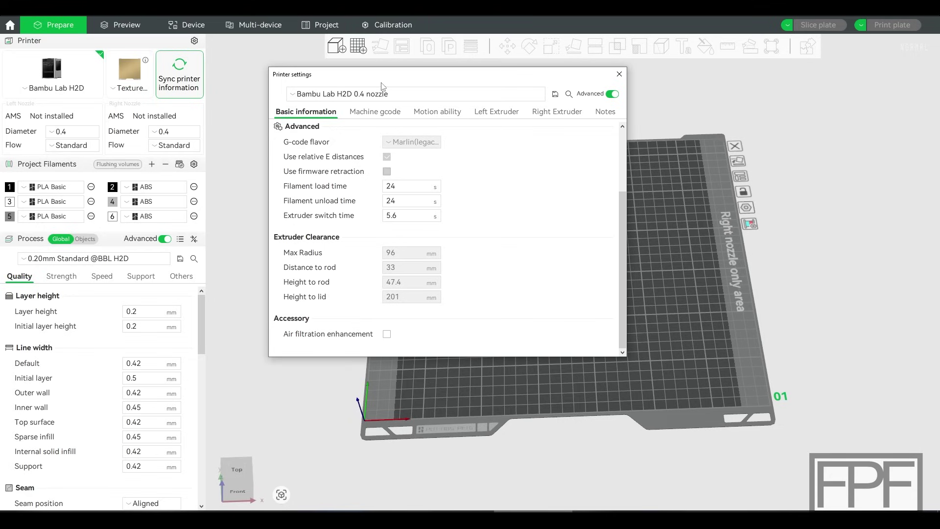
{"action": "left_click", "coordinate": [387, 334]}
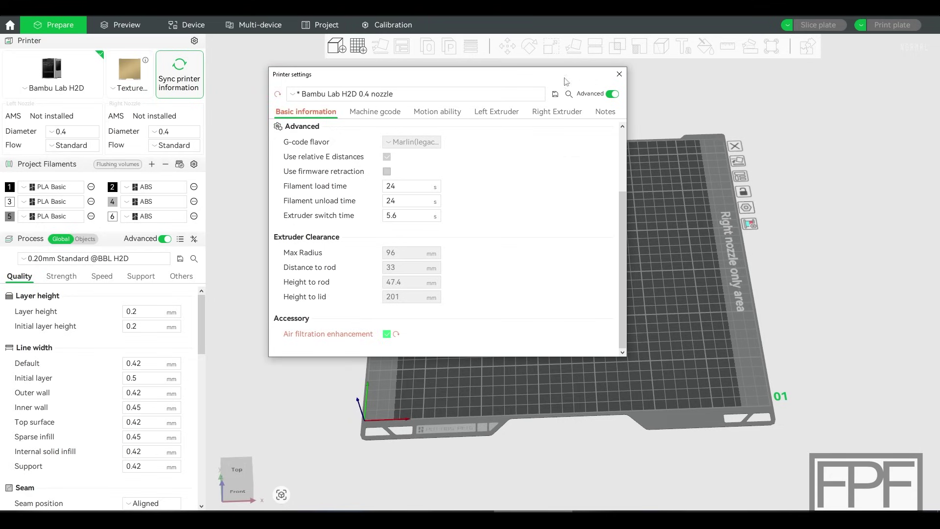
{"action": "left_click", "coordinate": [619, 75]}
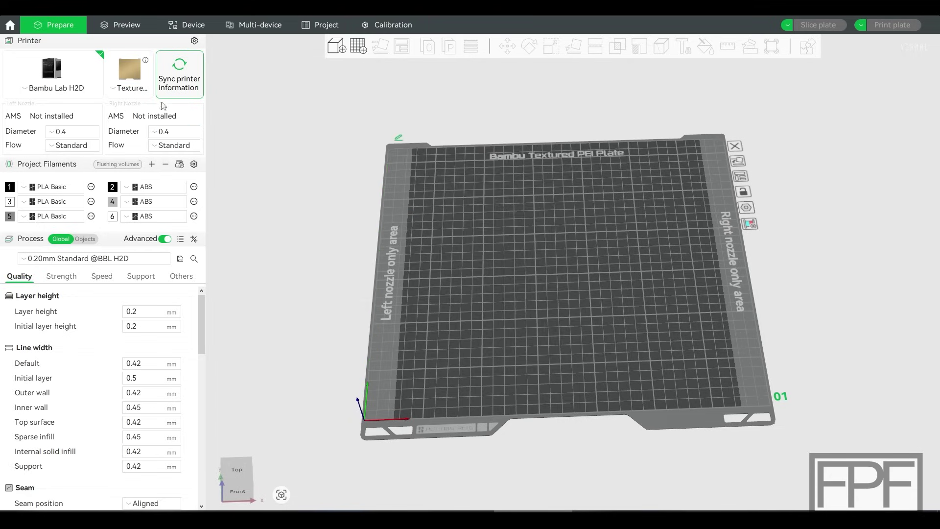
In filament 1's Cooling settings, scroll to Exhaust fan and tick Activate air filtration
{"action": "left_click", "coordinate": [91, 188]}
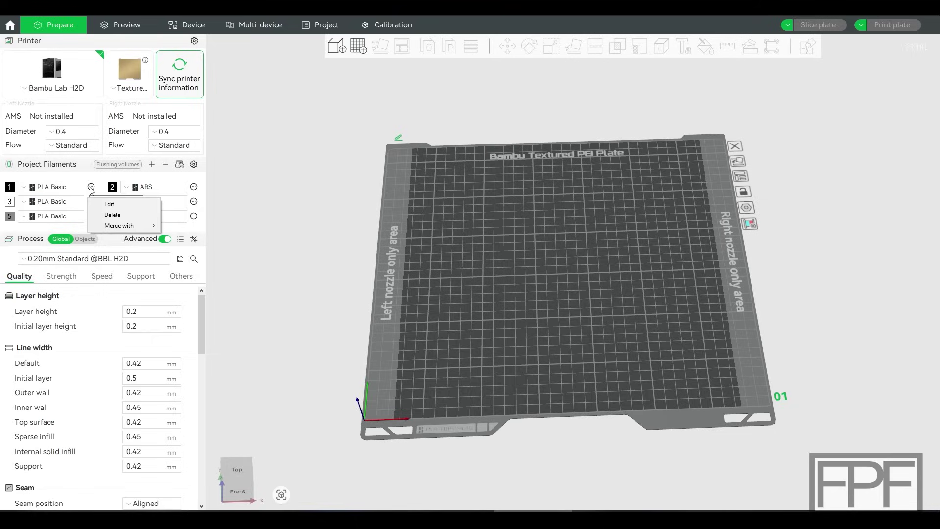
{"action": "left_click", "coordinate": [109, 204]}
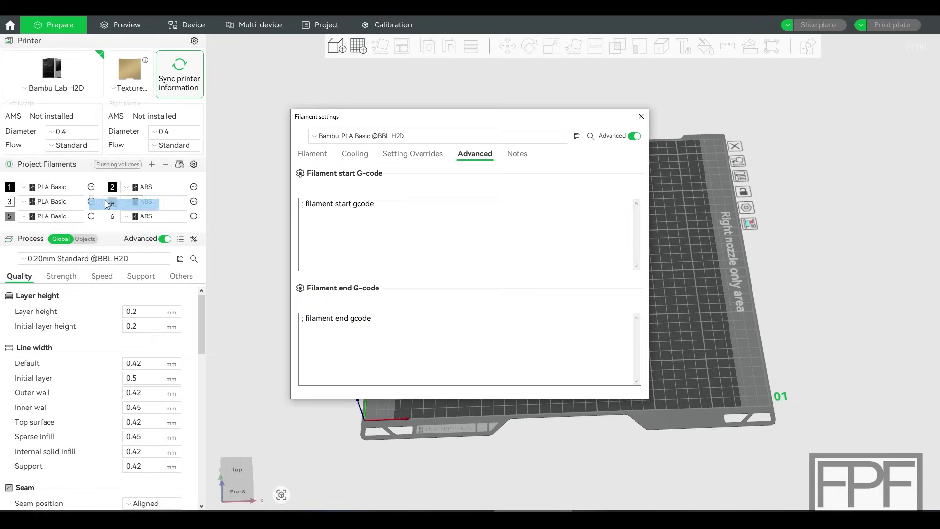
{"action": "left_click", "coordinate": [357, 153]}
{"action": "left_click_drag", "start_coordinate": [647, 210], "coordinate": [651, 293]}
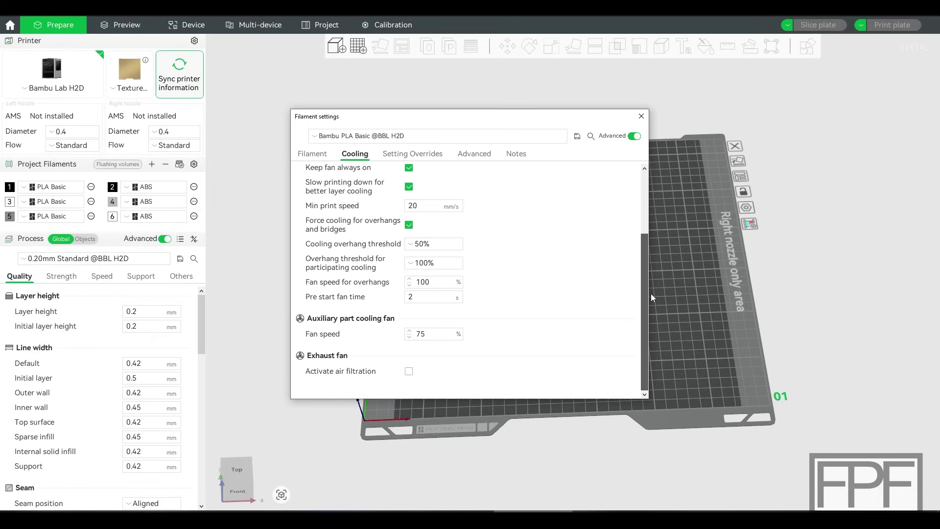
{"action": "left_click", "coordinate": [408, 371]}
Enter 0 for the During print and Complete print exhaust fan speeds
{"action": "scroll", "coordinate": [440, 367], "scroll_direction": "down", "scroll_amount": 1}
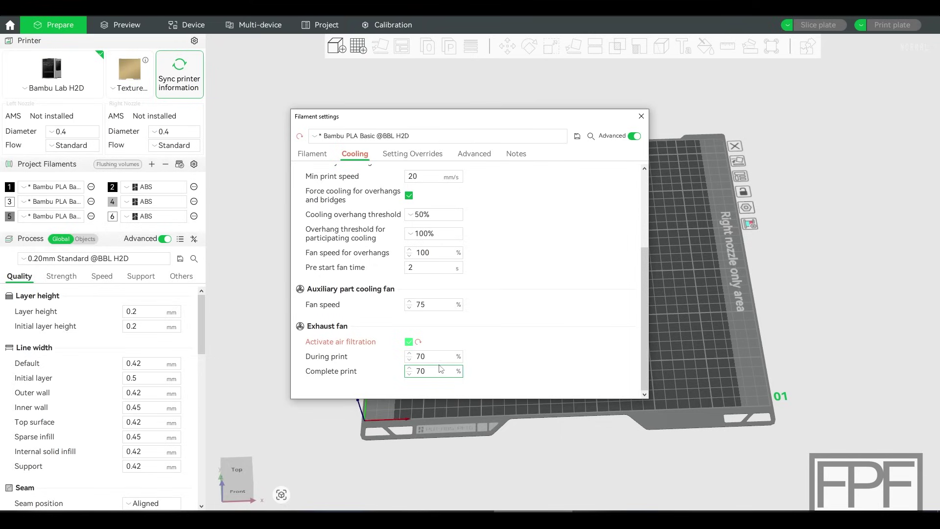
{"action": "double_click", "coordinate": [420, 357]}
{"action": "type", "text": "0"}
{"action": "double_click", "coordinate": [429, 371]}
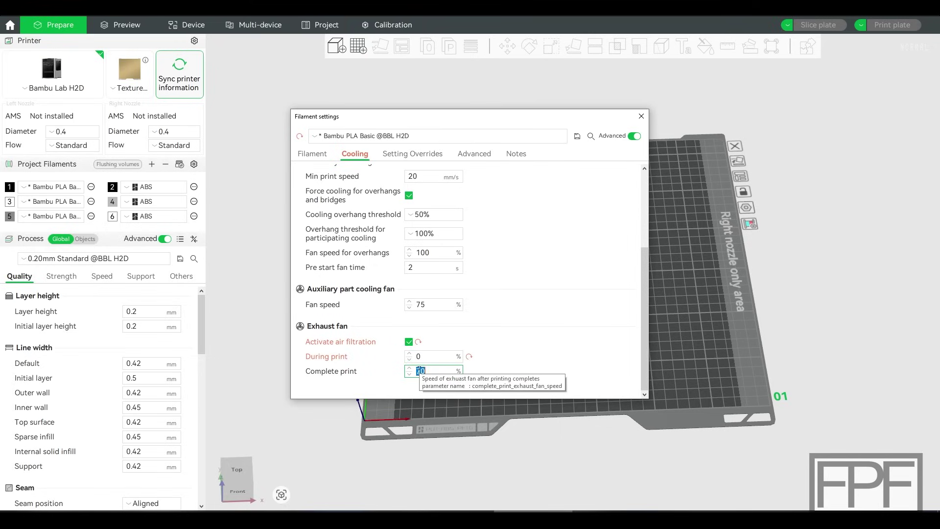
{"action": "type", "text": "0"}
{"action": "left_click", "coordinate": [515, 340]}
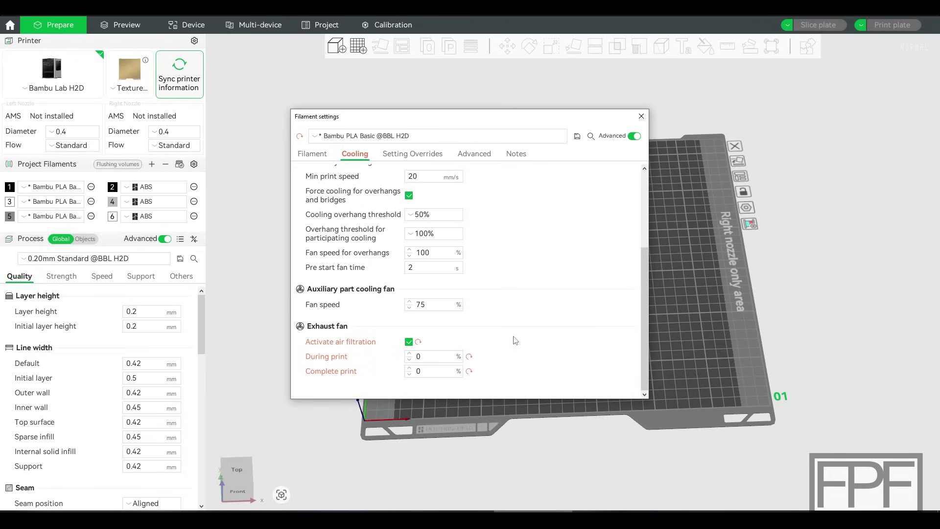
Revise the During print and Complete print exhaust fan speeds to 5%
{"action": "key", "text": "BackSpace"}
{"action": "type", "text": "1"}
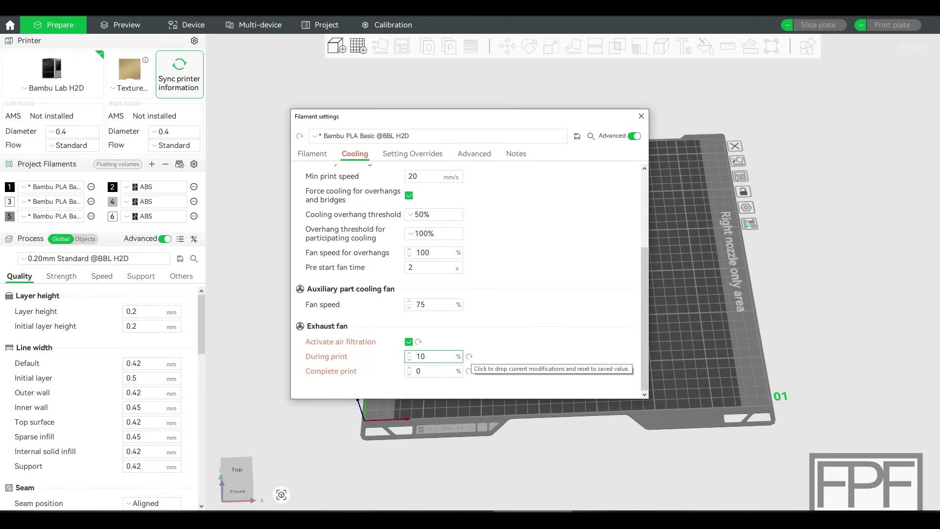
{"action": "type", "text": "0"}
{"action": "key", "text": "BackSpace"}
{"action": "key", "text": "BackSpace"}
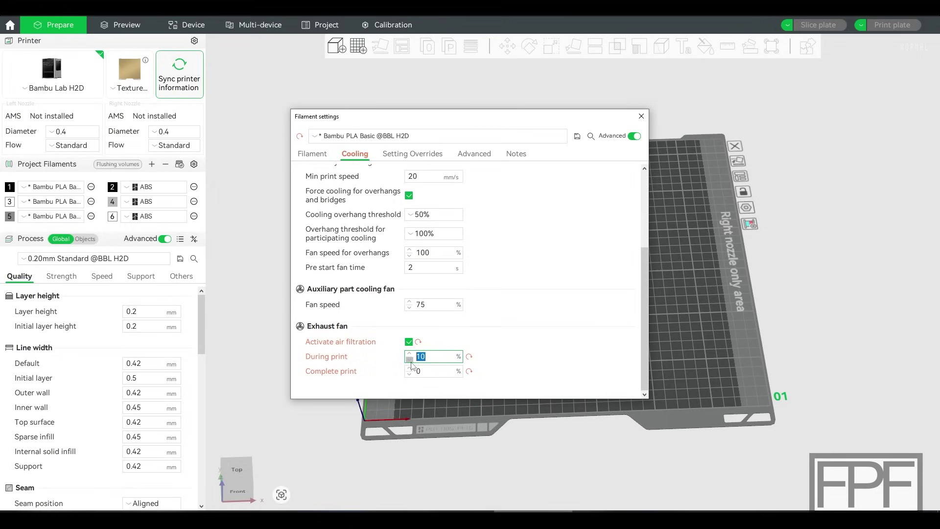
{"action": "type", "text": "5"}
{"action": "key", "text": "Tab"}
{"action": "type", "text": "5"}
{"action": "left_click", "coordinate": [436, 358]}
{"action": "double_click", "coordinate": [429, 355]}
{"action": "mouse_move", "coordinate": [443, 125]}
{"action": "left_mouse_down"}
{"action": "mouse_move", "coordinate": [462, 116]}
{"action": "mouse_move", "coordinate": [440, 122]}
{"action": "left_mouse_up"}
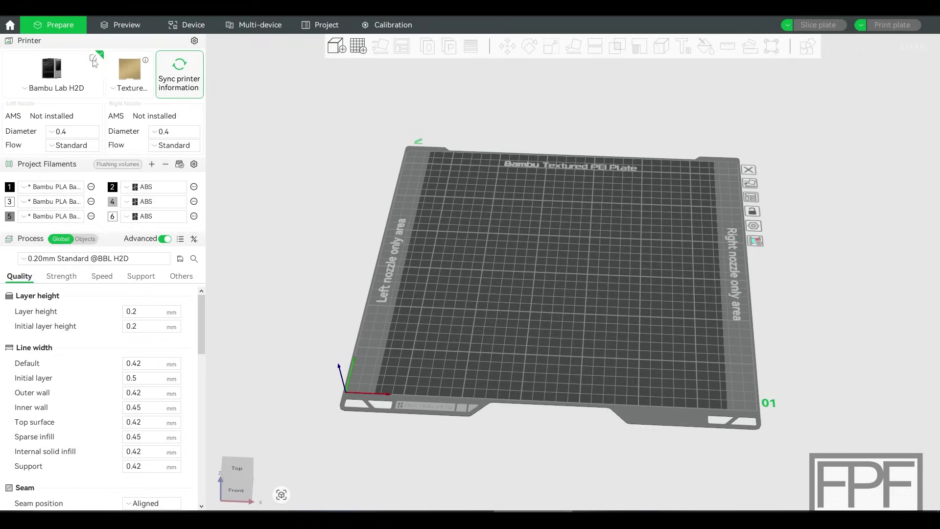
Verify printer filtration, then enable air filtration on filament 3 with both exhaust speeds 0%
{"action": "left_click", "coordinate": [92, 64]}
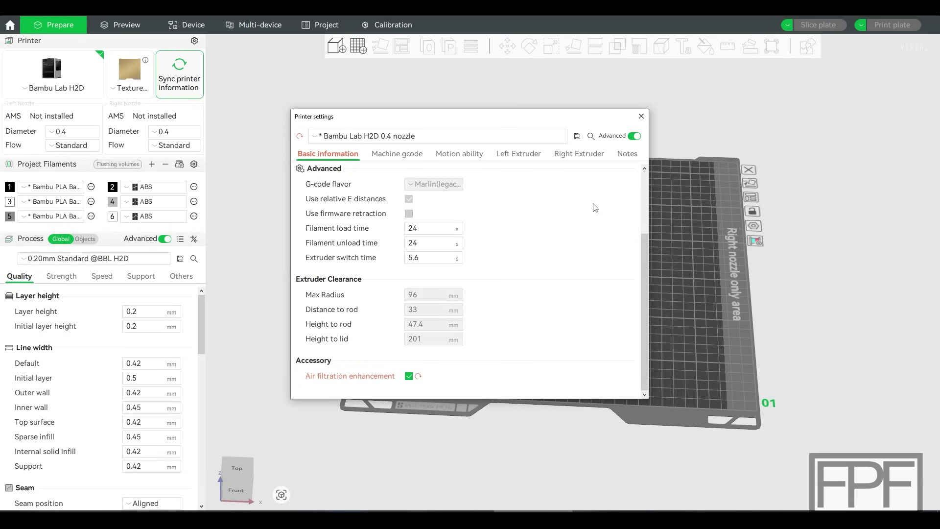
{"action": "left_click", "coordinate": [641, 116]}
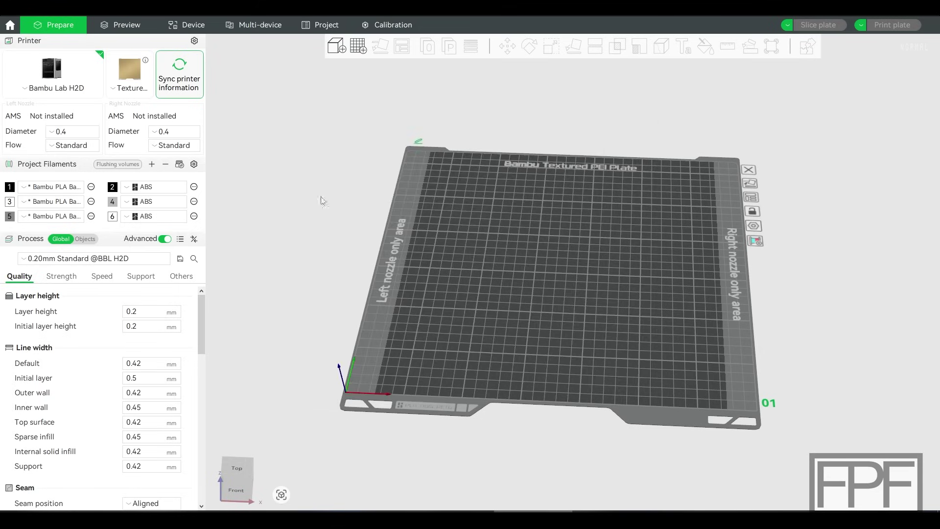
{"action": "left_click", "coordinate": [91, 201]}
{"action": "left_click", "coordinate": [105, 204]}
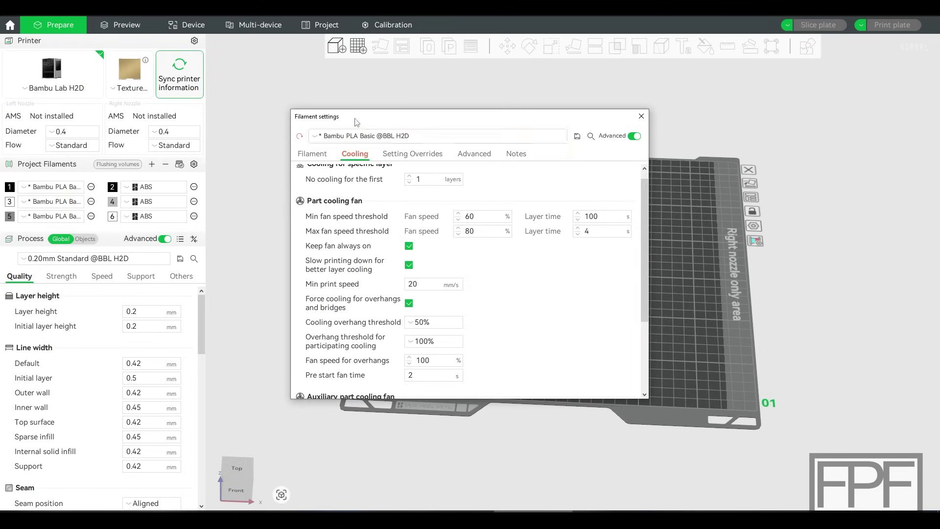
{"action": "left_click_drag", "start_coordinate": [646, 189], "coordinate": [646, 257]}
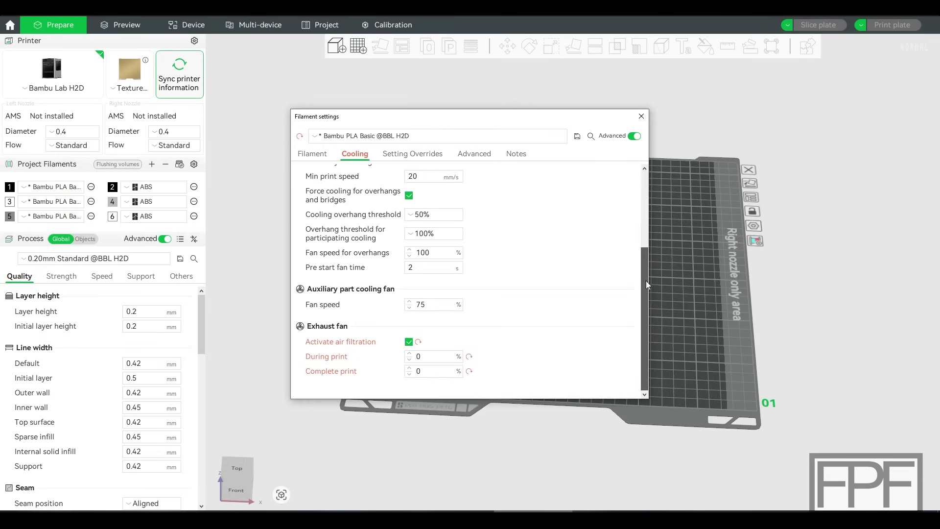
{"action": "left_click", "coordinate": [408, 342]}
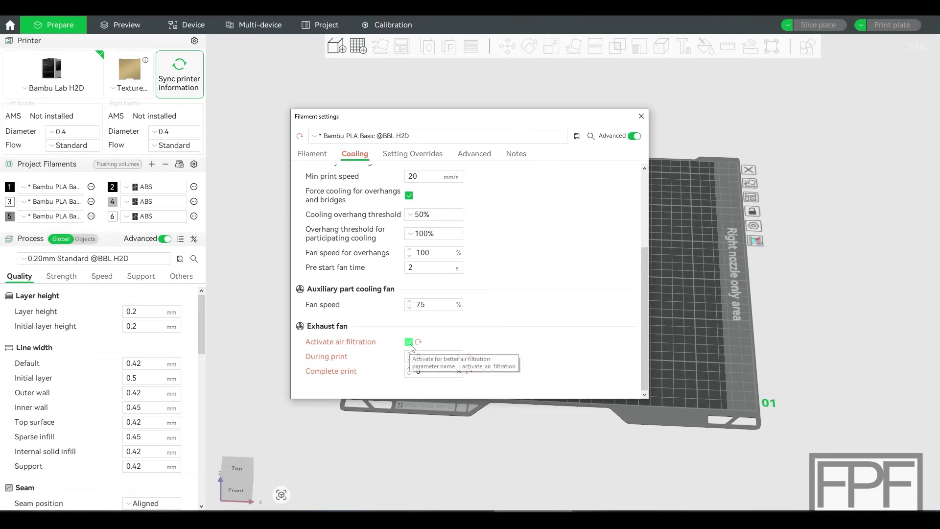
{"action": "scroll", "coordinate": [421, 365], "scroll_direction": "up", "scroll_amount": 3}
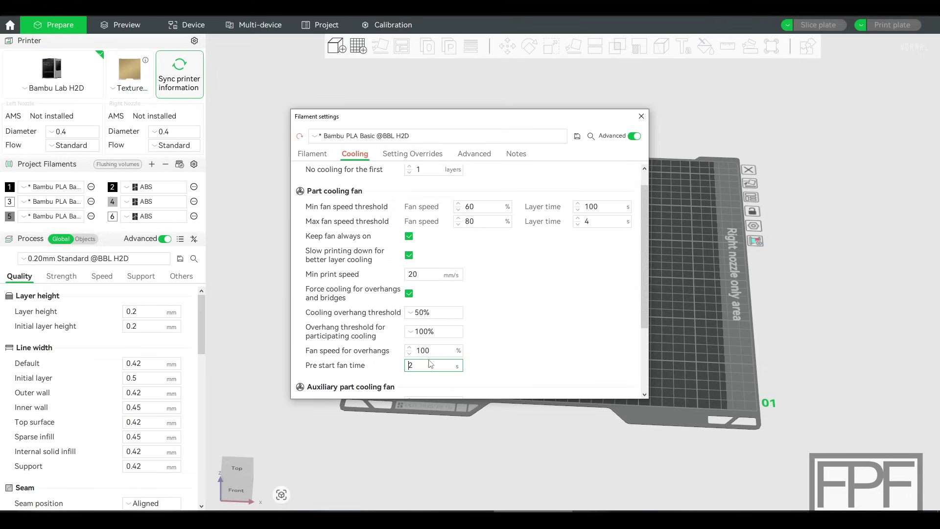
{"action": "scroll", "coordinate": [419, 363], "scroll_direction": "down", "scroll_amount": 3}
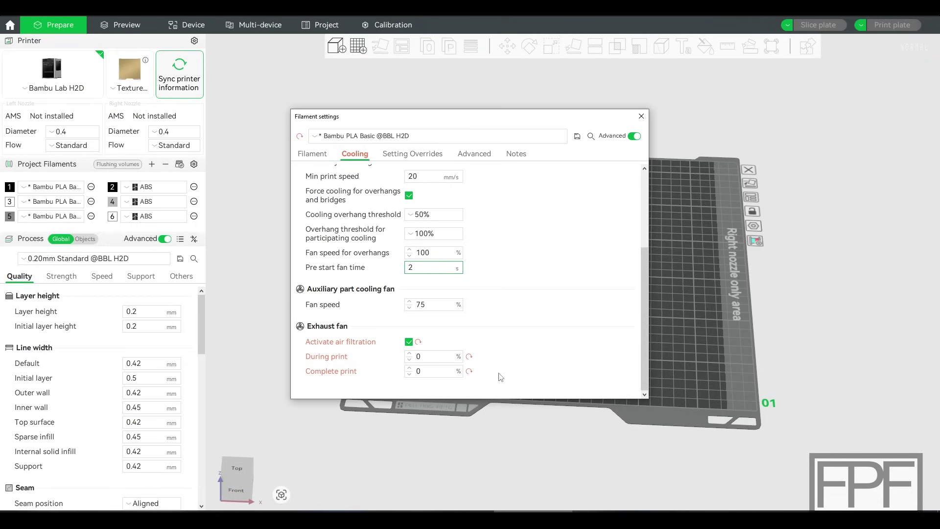
{"action": "left_click", "coordinate": [553, 331]}
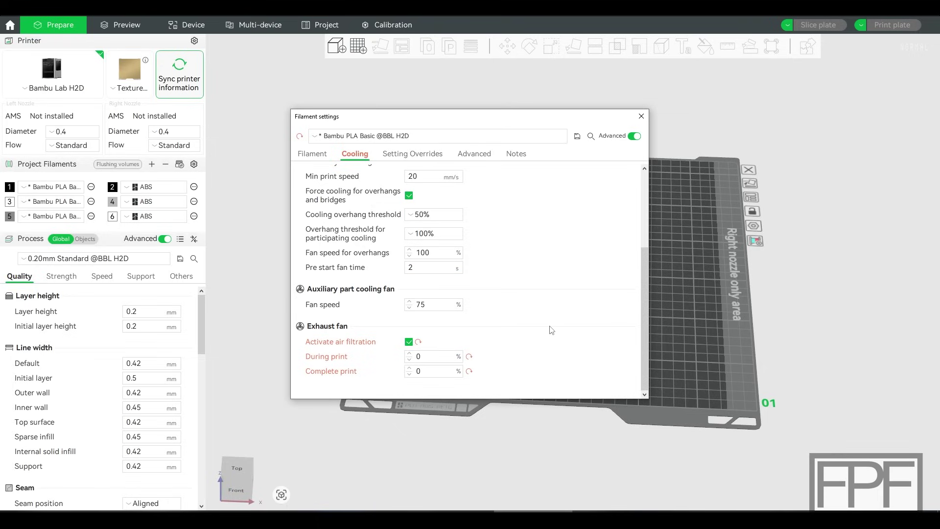